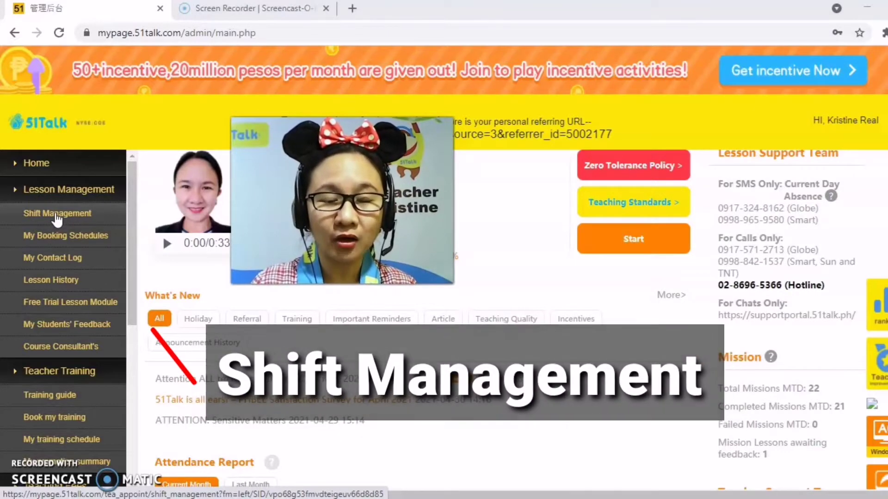
Step: Open Shift Management under Lesson Management to show the 05-16 to 05-22 slot grid
left_click(58, 216)
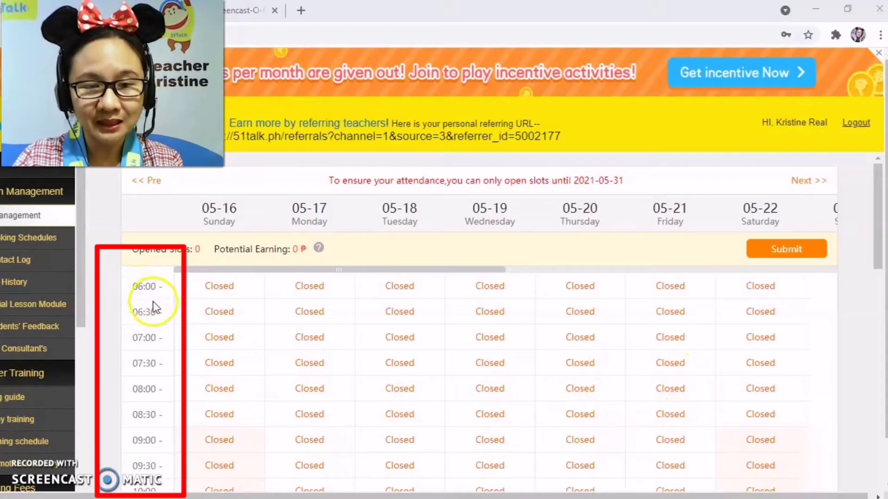
scroll(148, 324, "down", 10)
scroll(149, 354, "down", 10)
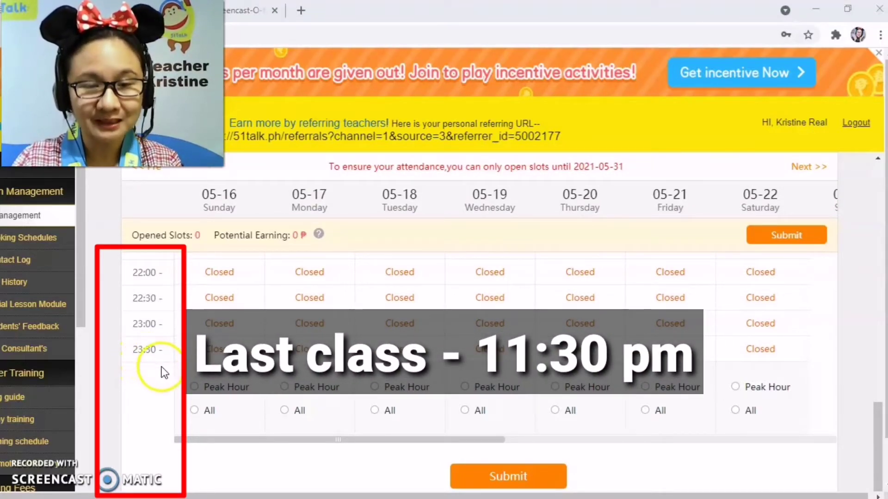
scroll(180, 365, "up", 8)
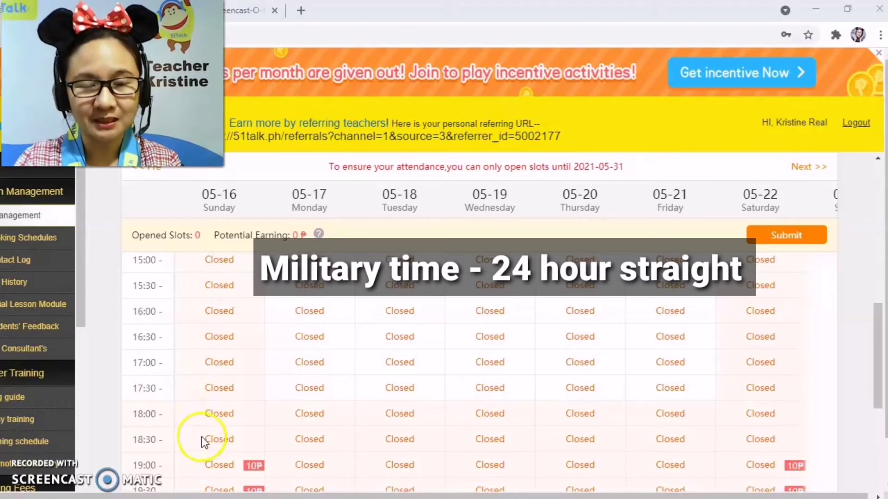
scroll(199, 432, "down", 5)
scroll(200, 439, "down", 3)
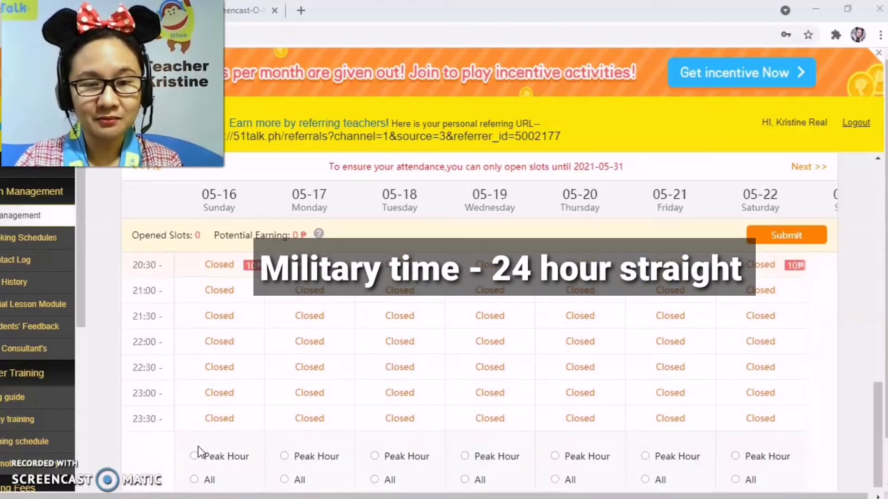
scroll(221, 402, "up", 3)
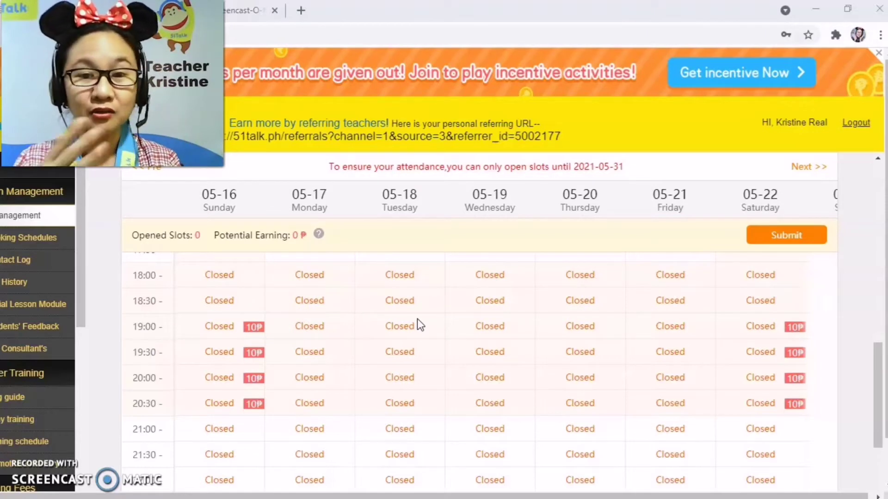
scroll(315, 393, "down", 5)
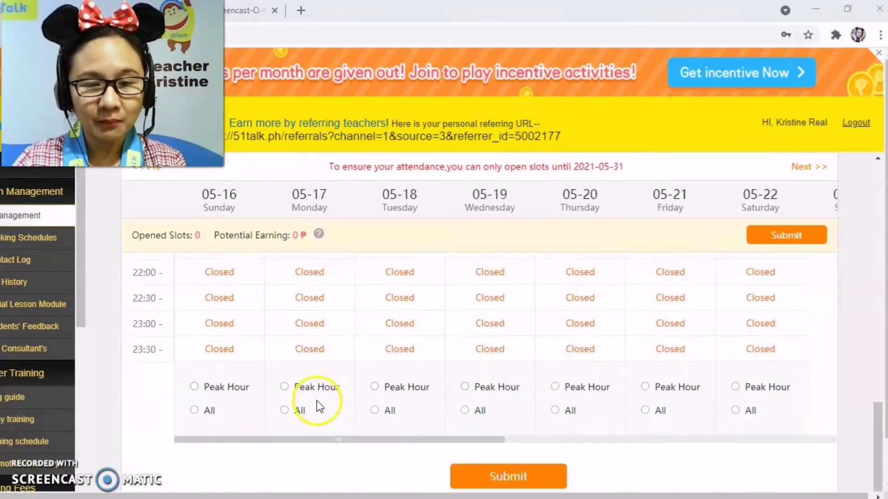
left_click(194, 388)
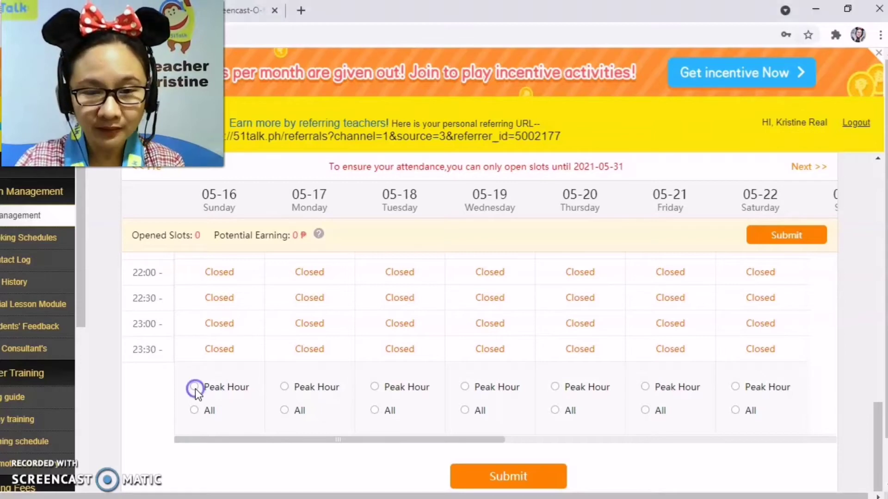
scroll(219, 382, "up", 7)
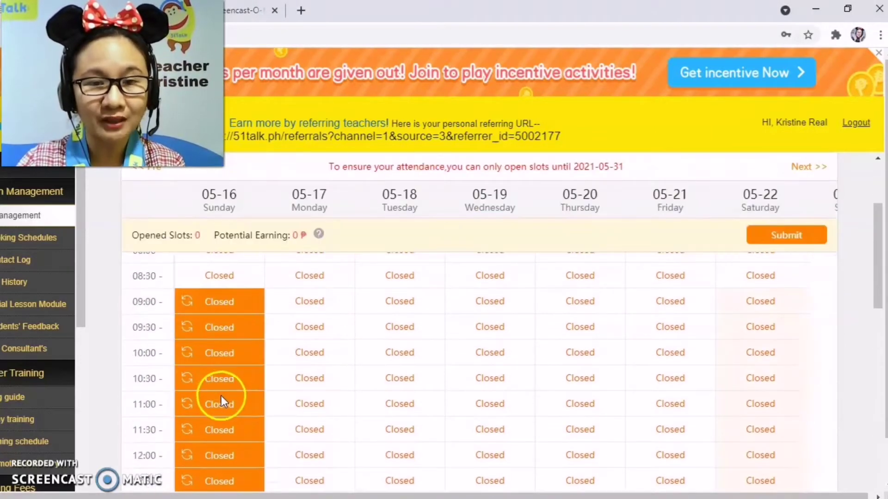
scroll(221, 400, "down", 10)
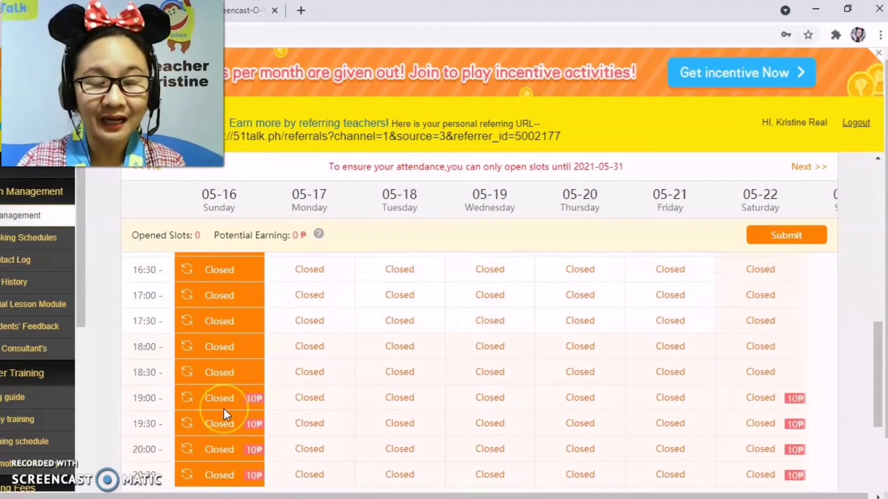
scroll(225, 414, "down", 3)
scroll(210, 424, "up", 3)
scroll(210, 425, "down", 3)
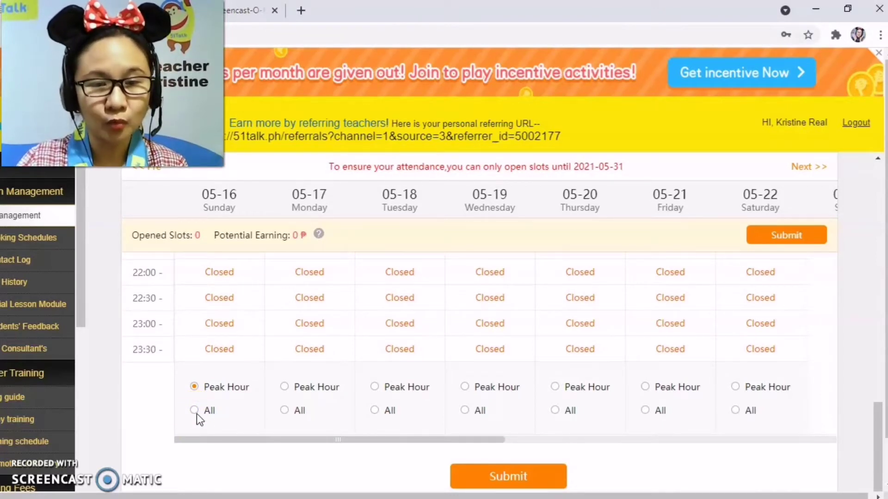
left_click(195, 411)
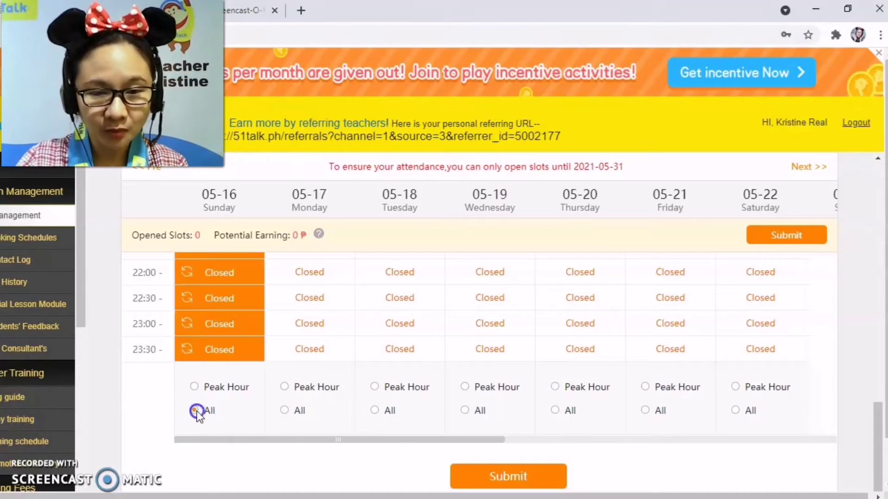
scroll(210, 387, "up", 10)
scroll(227, 409, "up", 3)
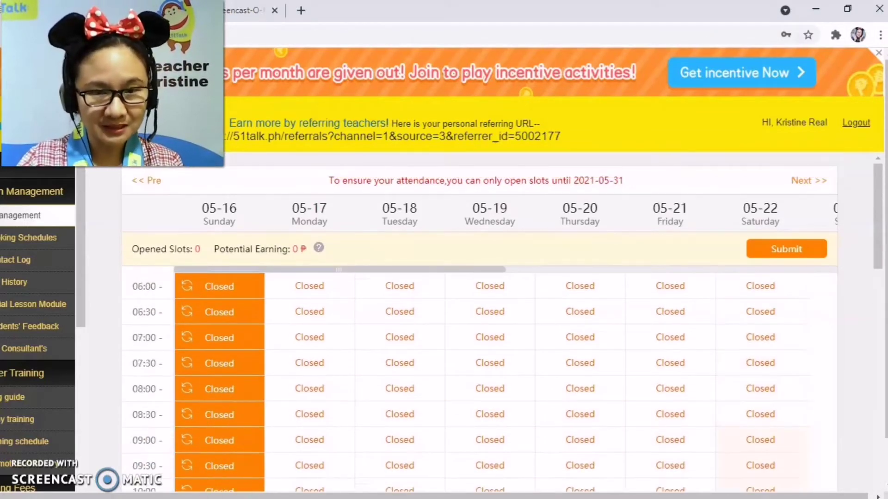
scroll(223, 384, "down", 18)
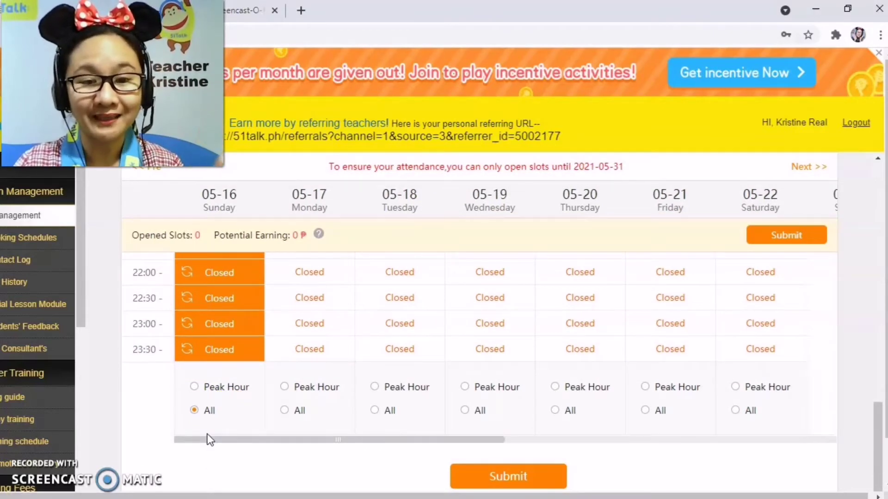
left_click(195, 410)
left_click(195, 411)
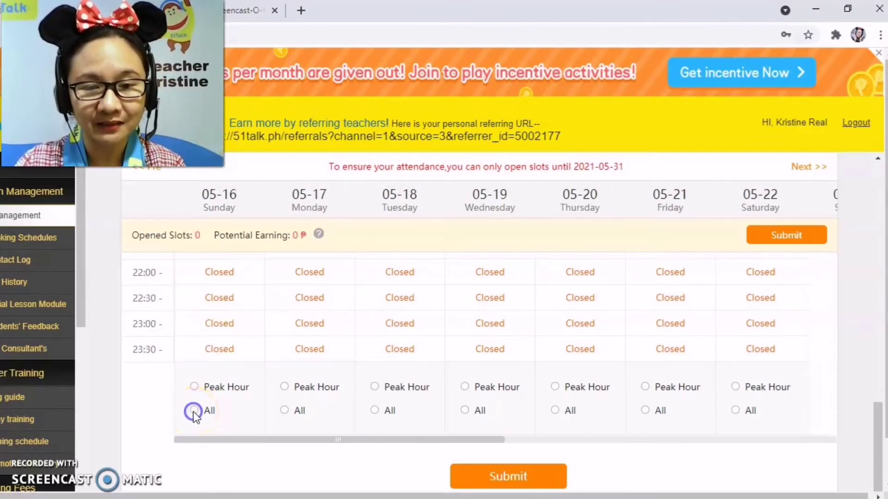
scroll(323, 412, "up", 5)
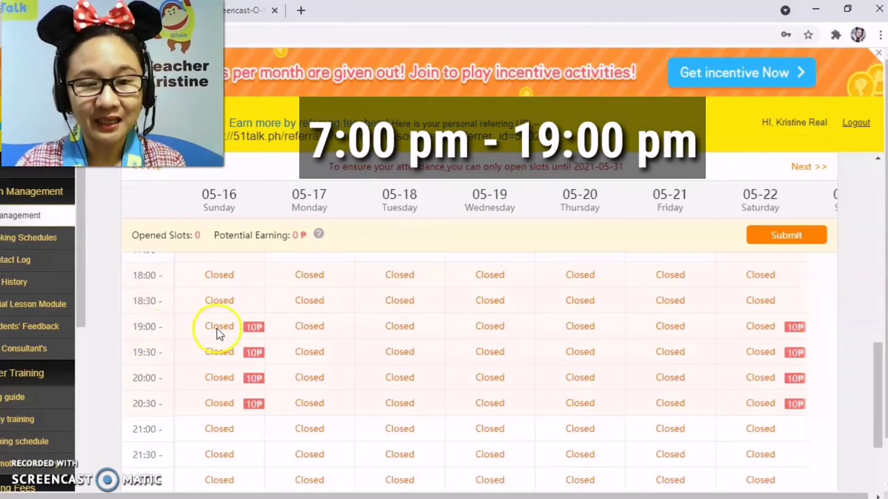
Step: Mark the 19:00 slot on each day from 05-16 to 05-22
left_click(219, 327)
left_click(283, 326)
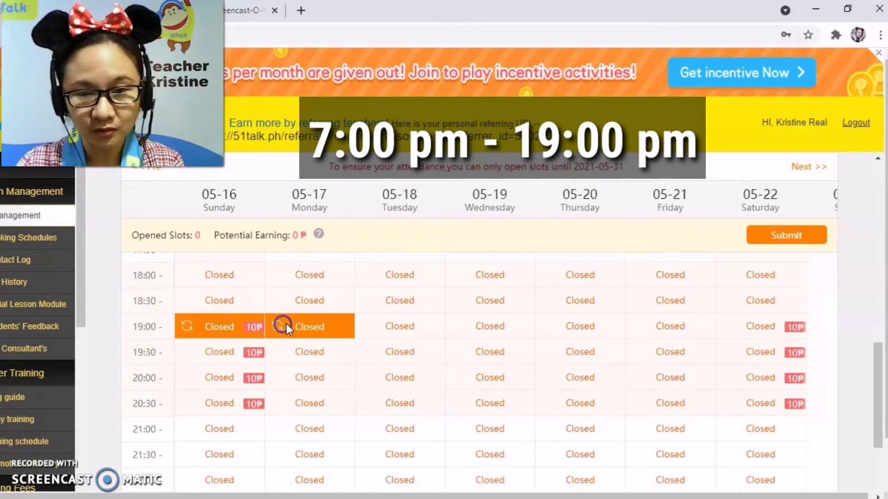
left_click(396, 327)
left_click(479, 326)
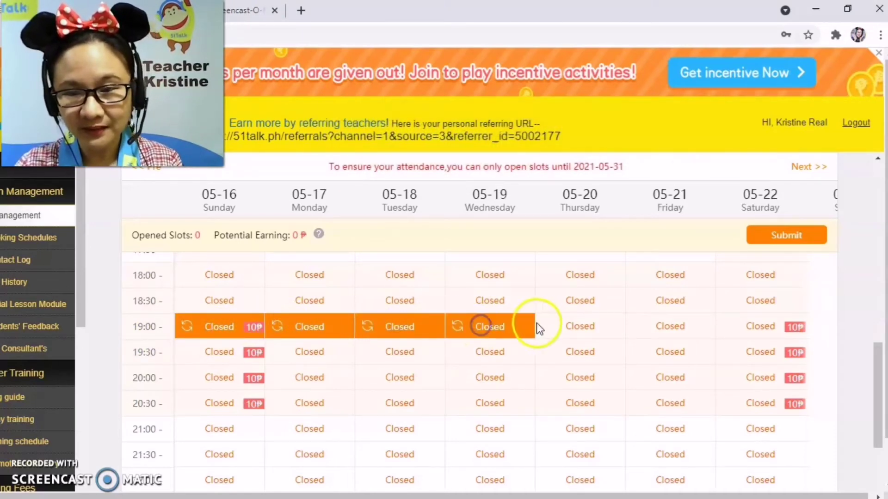
left_click(549, 325)
left_click(668, 321)
left_click(745, 327)
Step: Mark the 19:30, 20:00 and 20:30 slots for every day 05-16 to 05-22
left_click(257, 351)
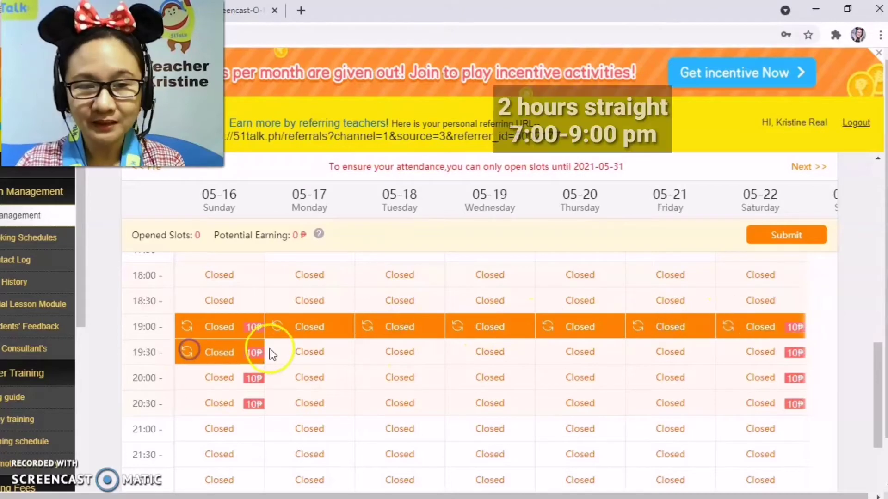
left_click(289, 351)
left_click(381, 350)
left_click(475, 348)
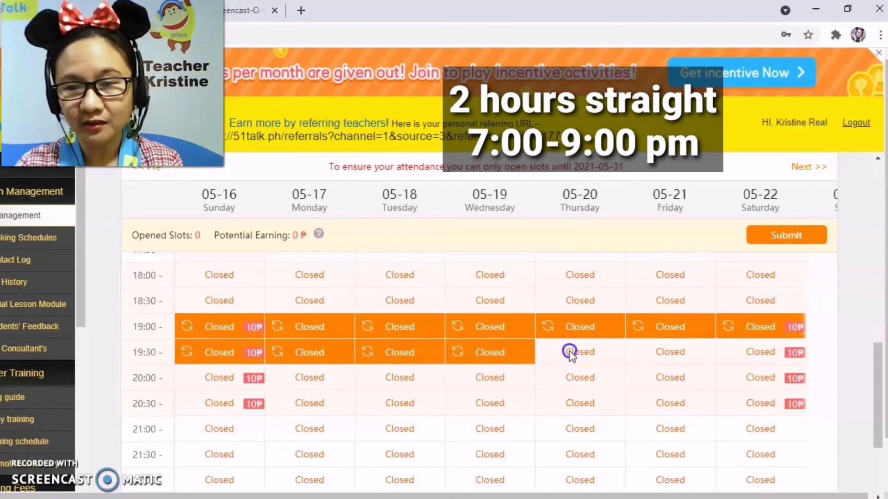
left_click(569, 350)
left_click(647, 350)
left_click(765, 346)
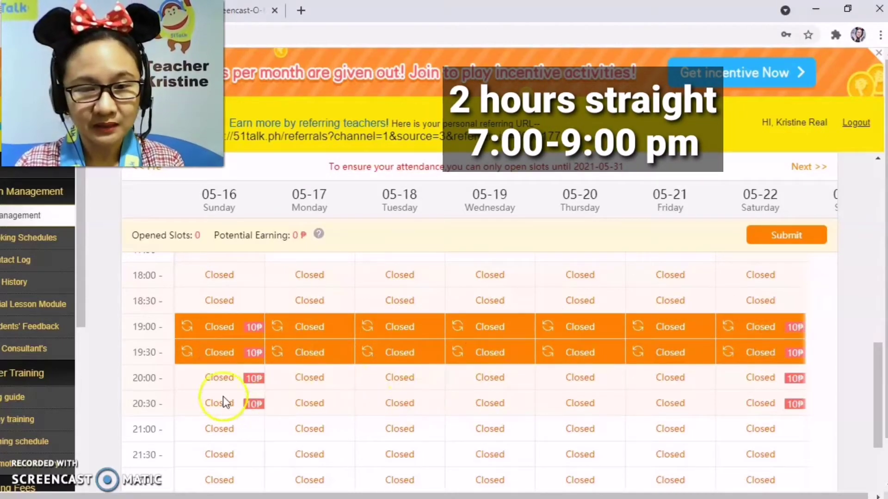
left_click_drag(185, 380, 759, 398)
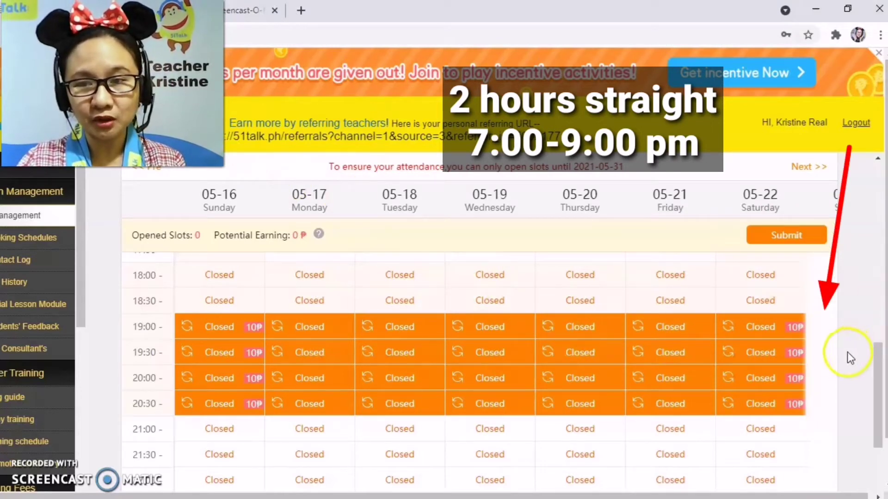
Step: Shift the schedule forward day by day to bring 05-23 onward into view
left_click(816, 347)
left_click(822, 354)
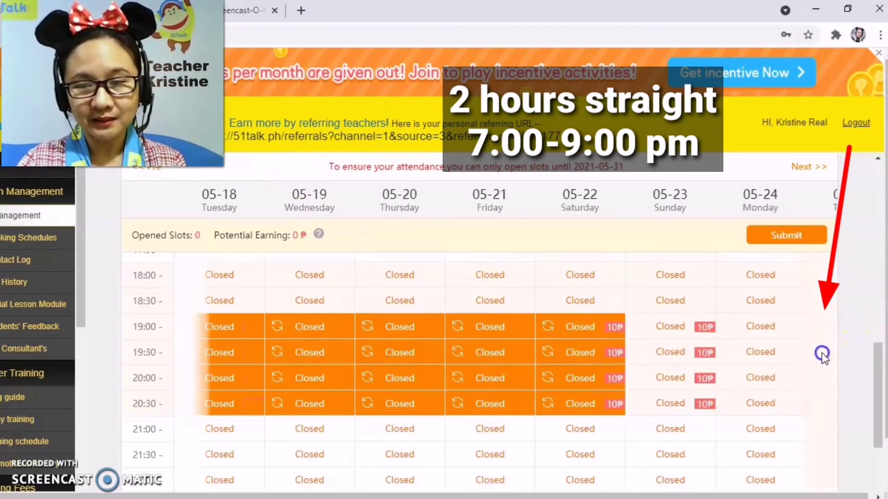
left_click(823, 356)
left_click(824, 359)
left_click(825, 366)
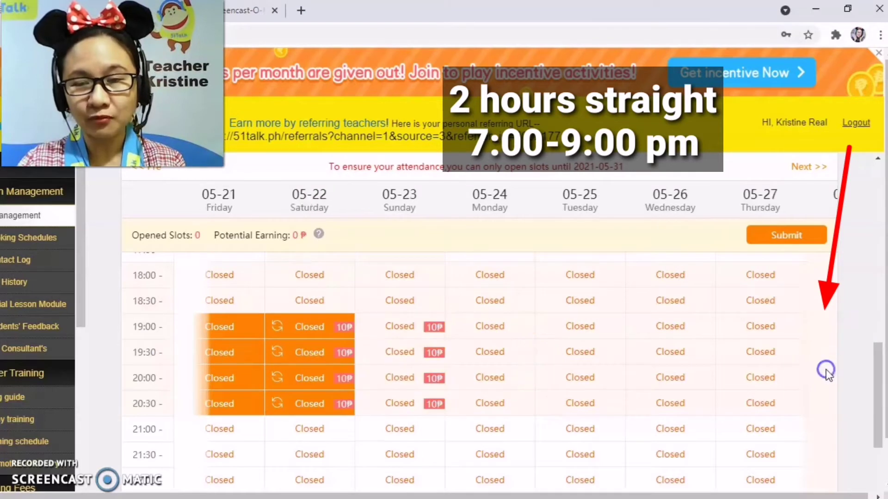
Step: Mark the 19:00–20:30 slots on 05-23 and 05-24
left_click(418, 328)
left_click(412, 354)
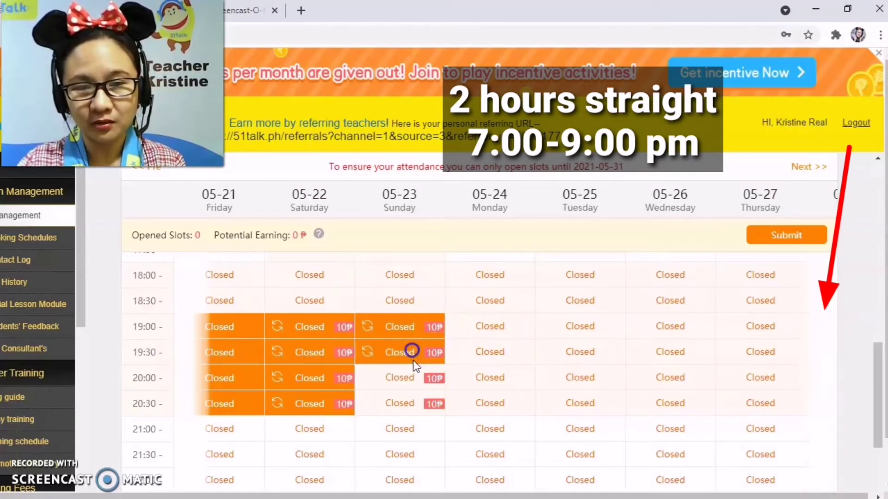
left_click(411, 377)
left_click(410, 402)
left_click(497, 327)
left_click(495, 352)
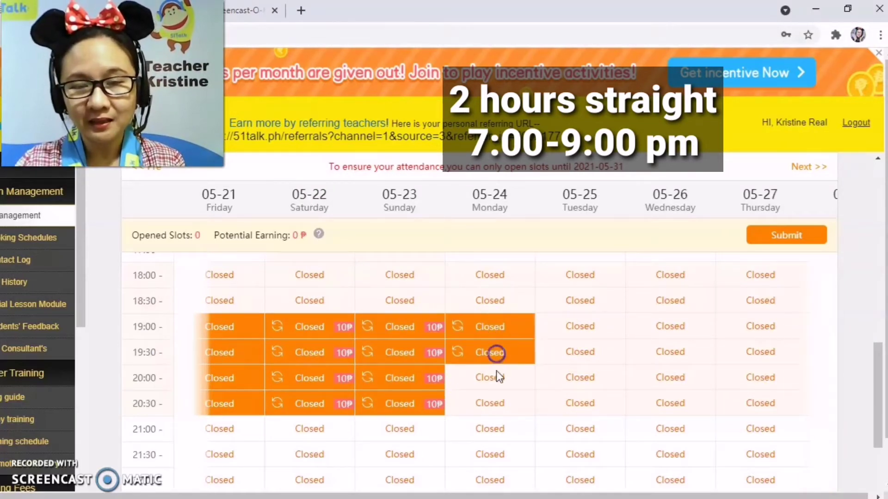
left_click(495, 377)
left_click(495, 403)
Step: Mark the 19:00–20:30 slots on 05-25 and 05-26
left_click(573, 333)
left_click(581, 378)
left_click(582, 350)
left_click(580, 387)
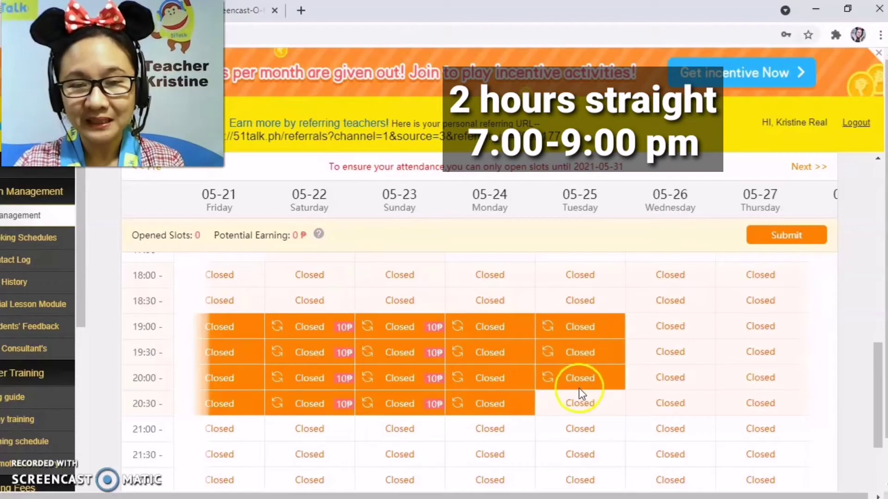
left_click(653, 337)
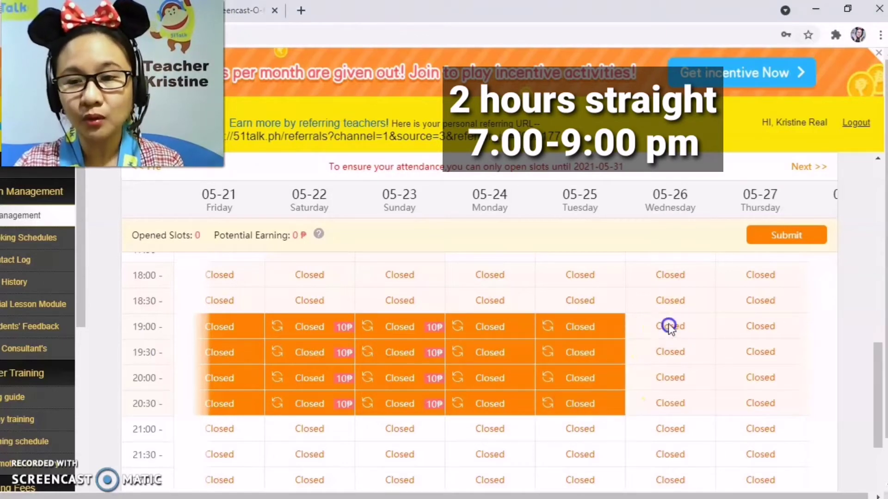
left_click(666, 349)
left_click(667, 378)
left_click(664, 404)
left_click(754, 333)
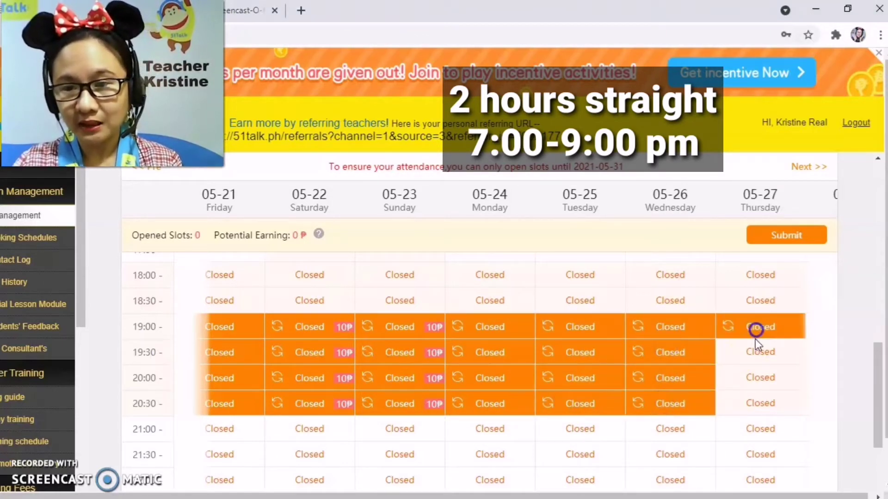
Step: Mark the 19:00–20:30 slots on 05-27 and drag across 05-28 to 05-30
left_click(758, 362)
left_click(758, 380)
left_click(751, 401)
scroll(751, 400, "right", 3)
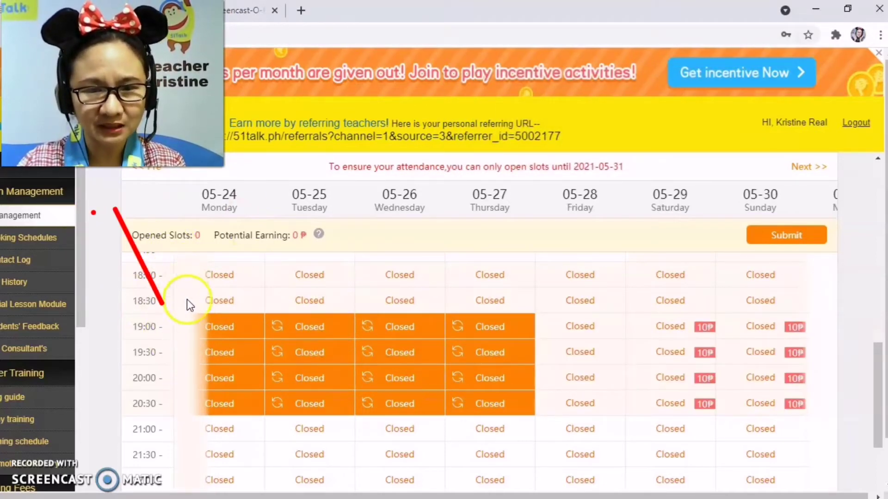
scroll(184, 347, "left", 3)
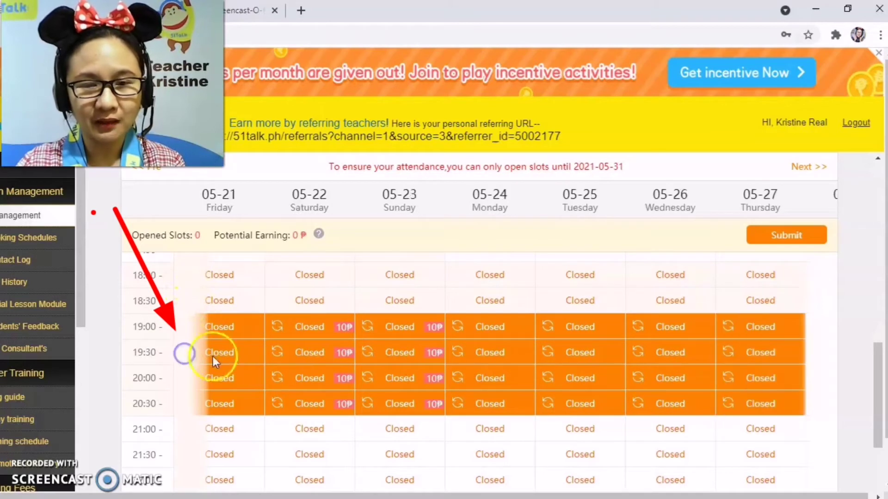
scroll(824, 366, "right", 2)
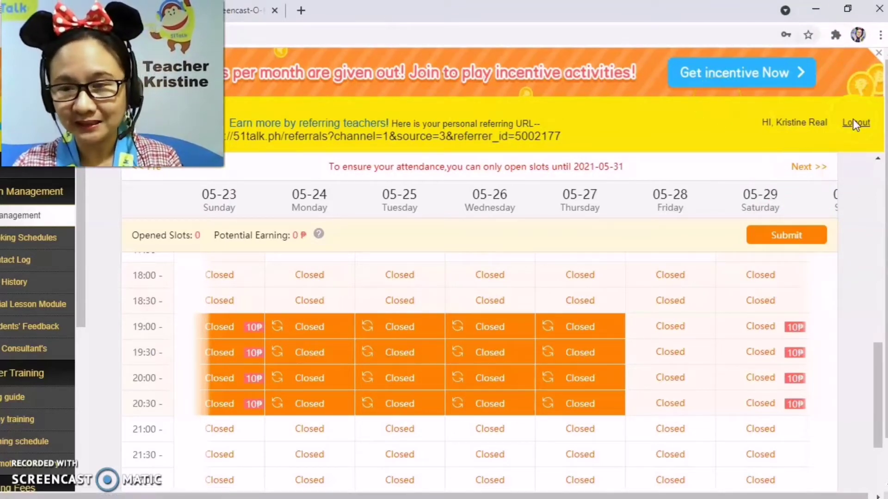
left_click_drag(825, 296, 816, 313)
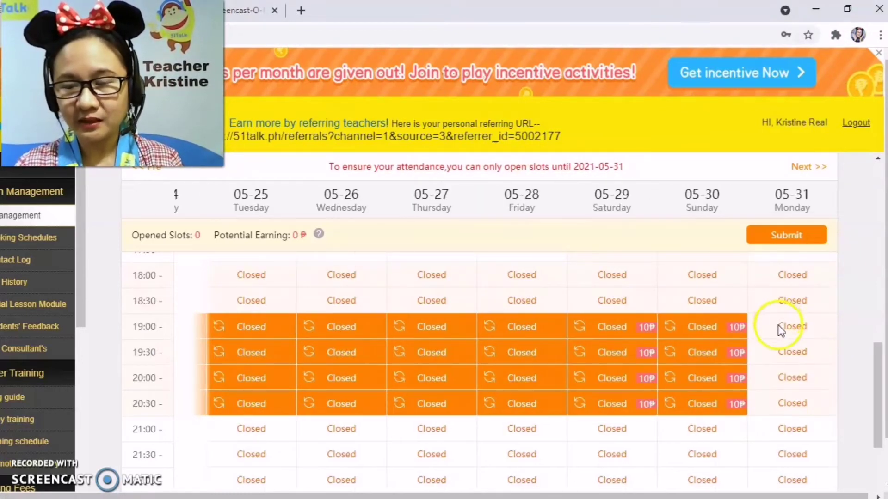
Step: Mark the 05-31 slots at 19:00, 19:30, 20:00 and 20:30
left_click(779, 326)
left_click(780, 352)
left_click(790, 376)
left_click(789, 402)
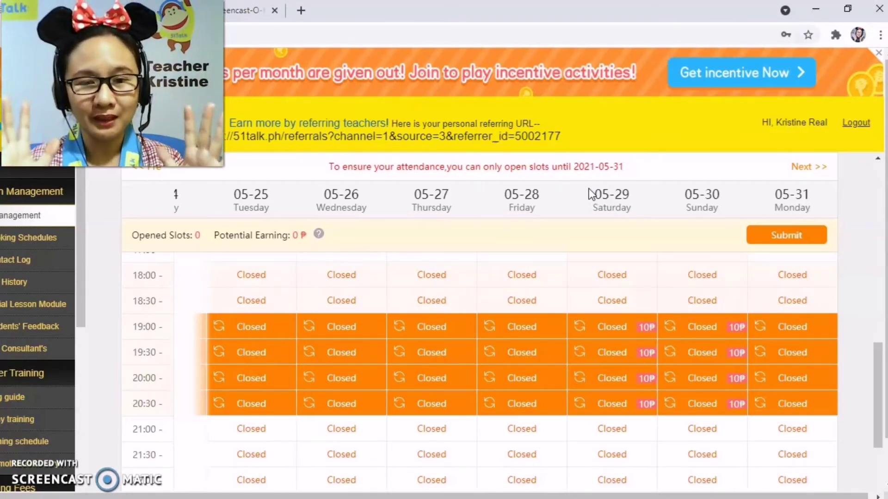
scroll(662, 327, "up", 5)
scroll(664, 328, "down", 5)
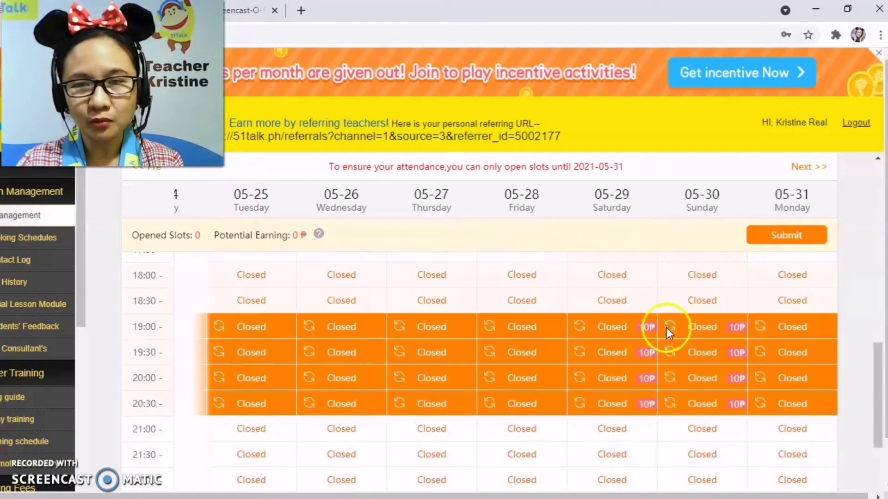
Step: Submit the marked slots and confirm the success alert, bringing Opened Slots to 52
left_click(790, 236)
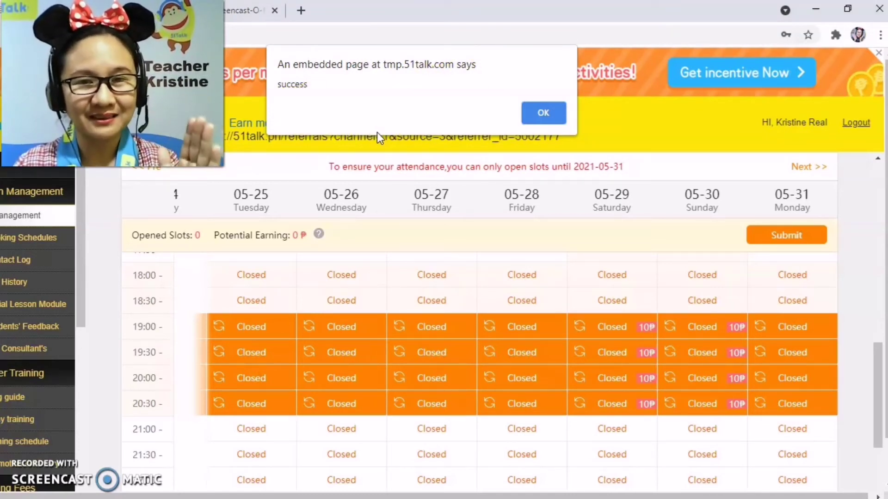
left_click(544, 114)
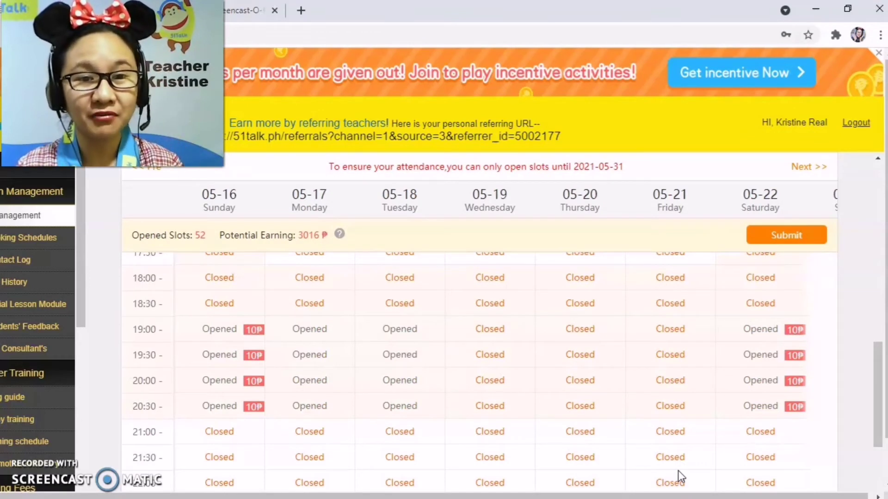
Step: Try the 05-19 20:30 slot, dismiss the 55-peak-slot warning, and browse the 05-01 week
left_click(490, 406)
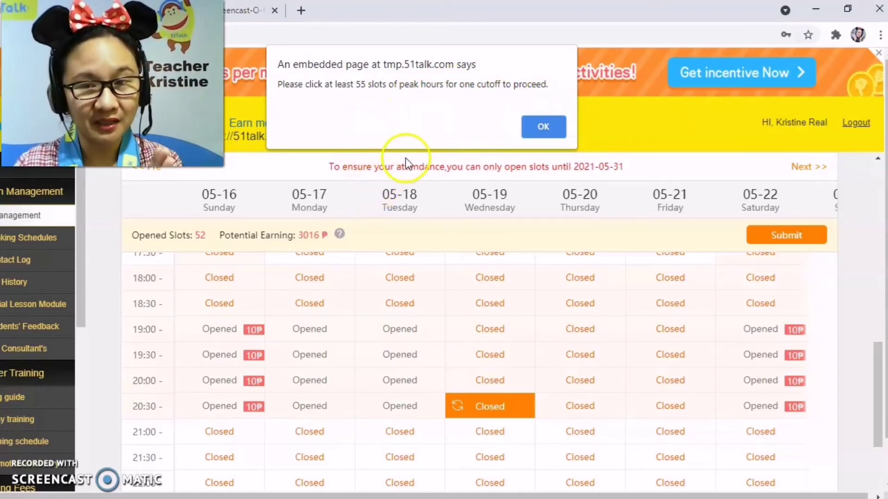
left_click(536, 128)
scroll(272, 277, "down", 3)
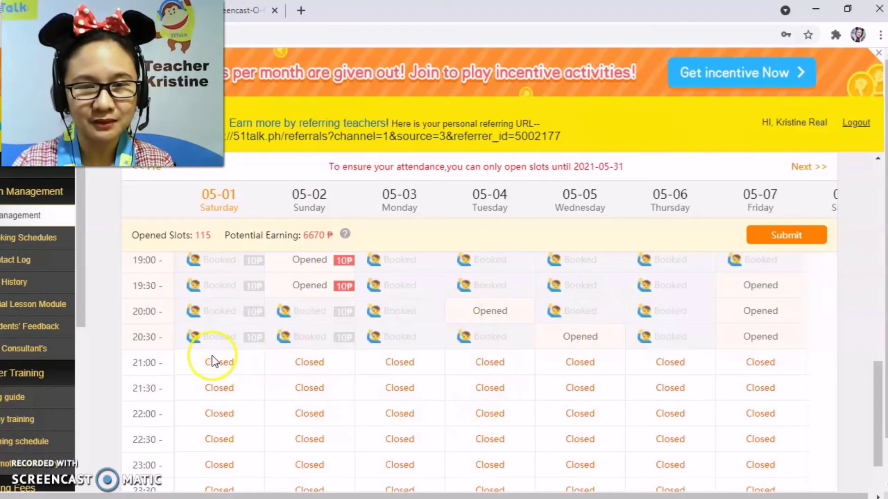
scroll(211, 359, "up", 1)
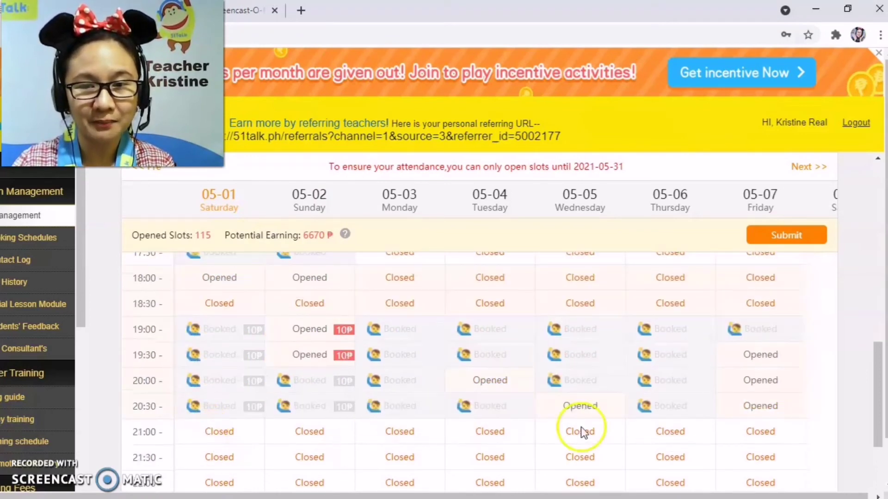
scroll(250, 361, "up", 1)
scroll(278, 370, "down", 2)
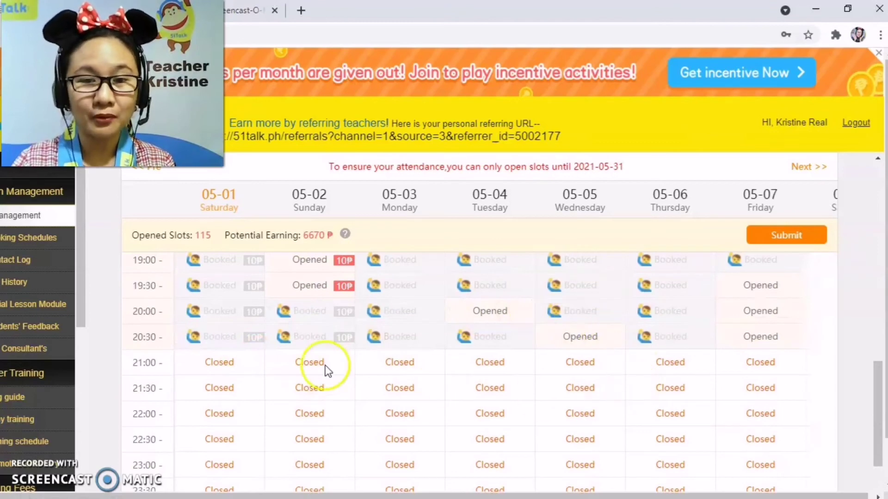
scroll(190, 254, "up", 4)
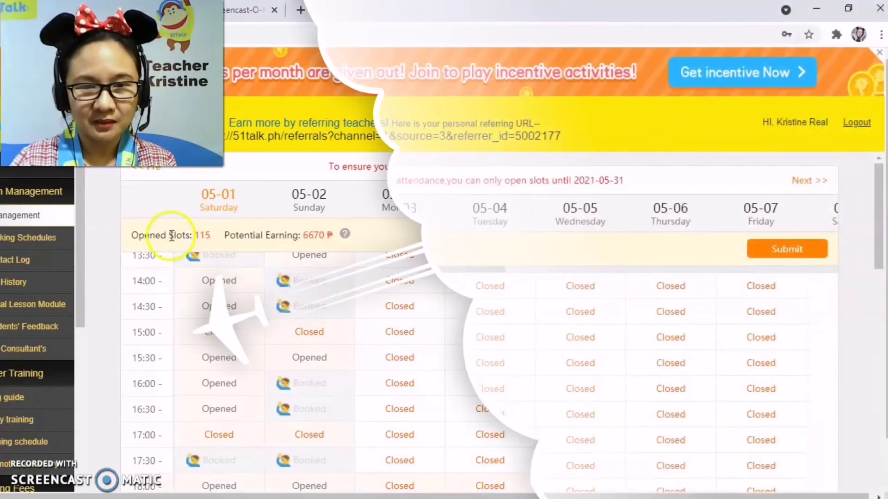